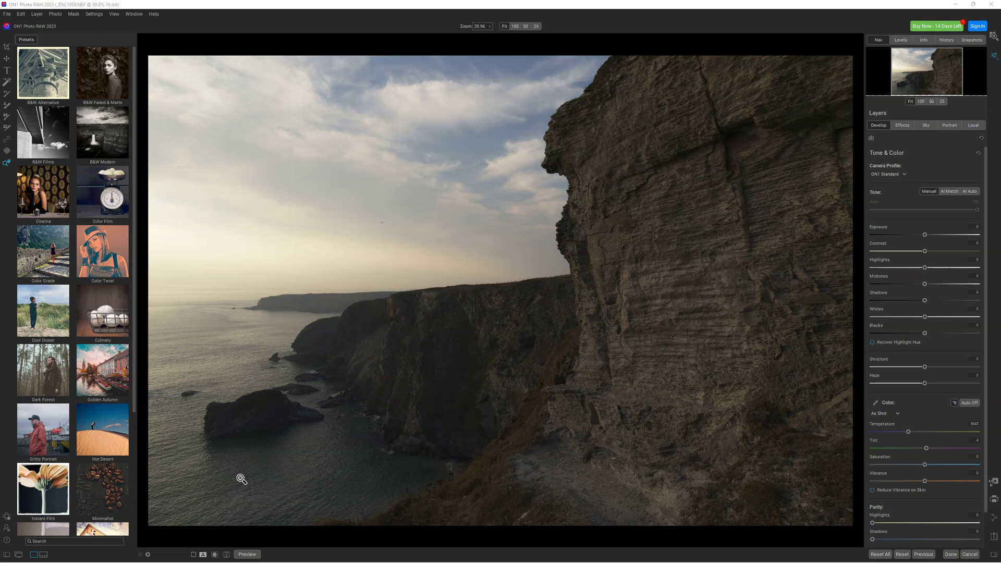
Apply AI Auto tone correction in Tone & Color to brighten and balance the cliff photo
click(244, 479)
click(971, 191)
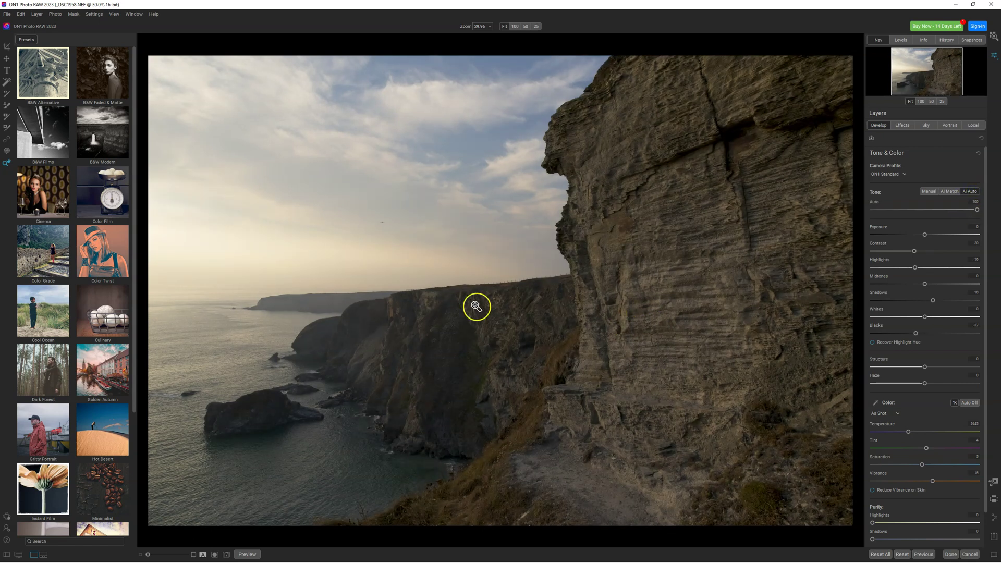
click(7, 83)
Select the cliffs with Super Select AI and apply the HDR Look Surreal filter to them
click(324, 160)
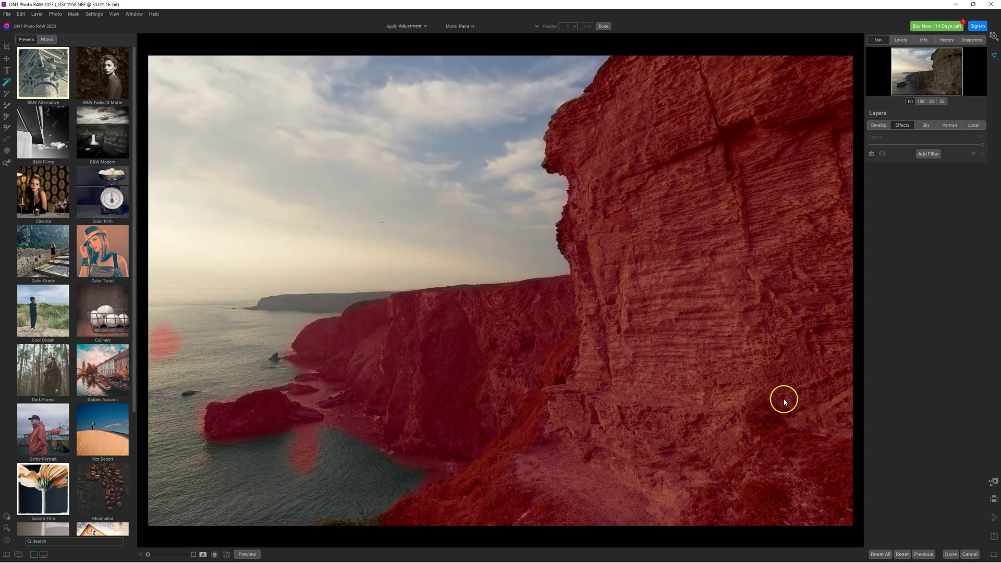
click(703, 319)
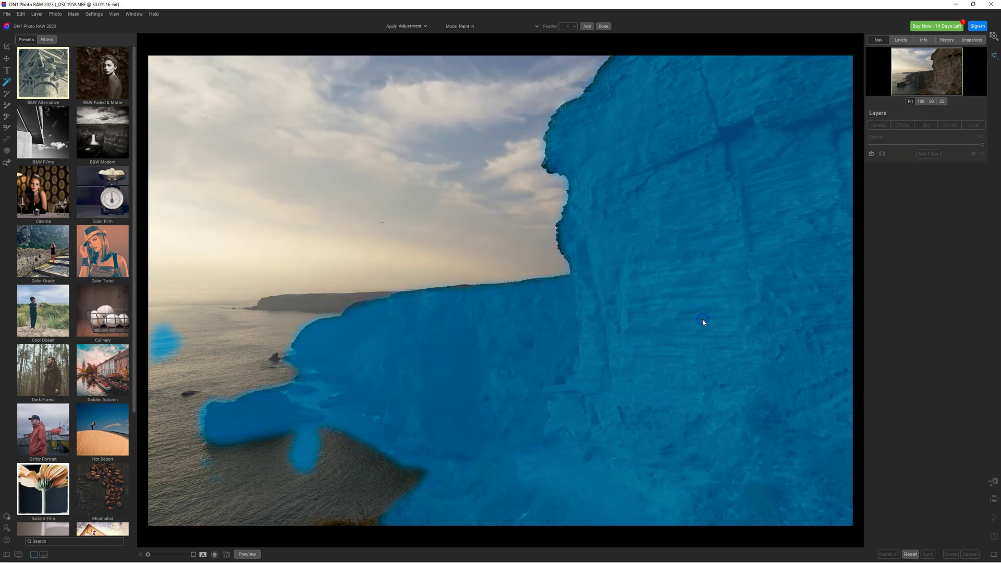
right_click(599, 316)
mouse_move(629, 337)
mouse_move(629, 368)
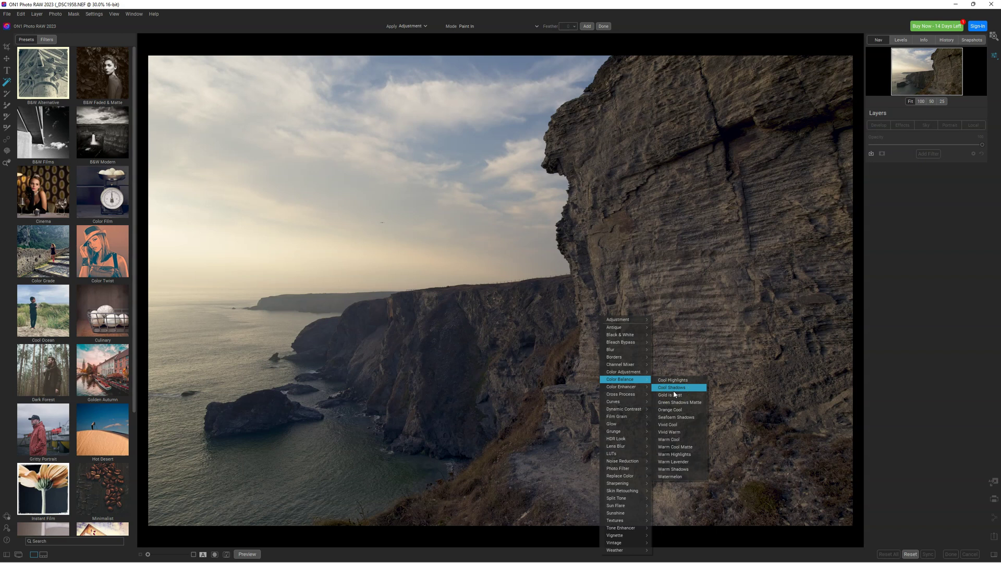
mouse_move(620, 443)
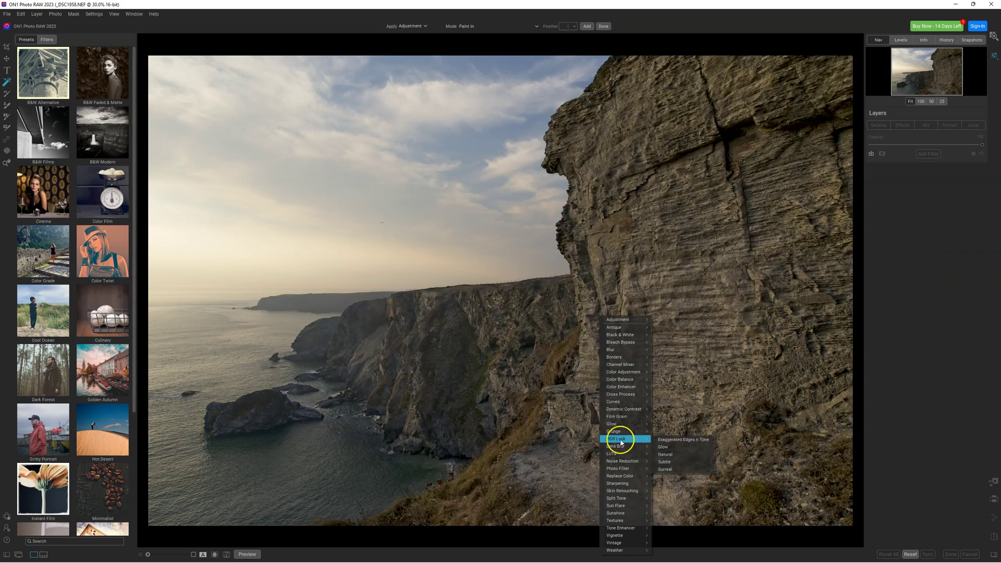
click(667, 470)
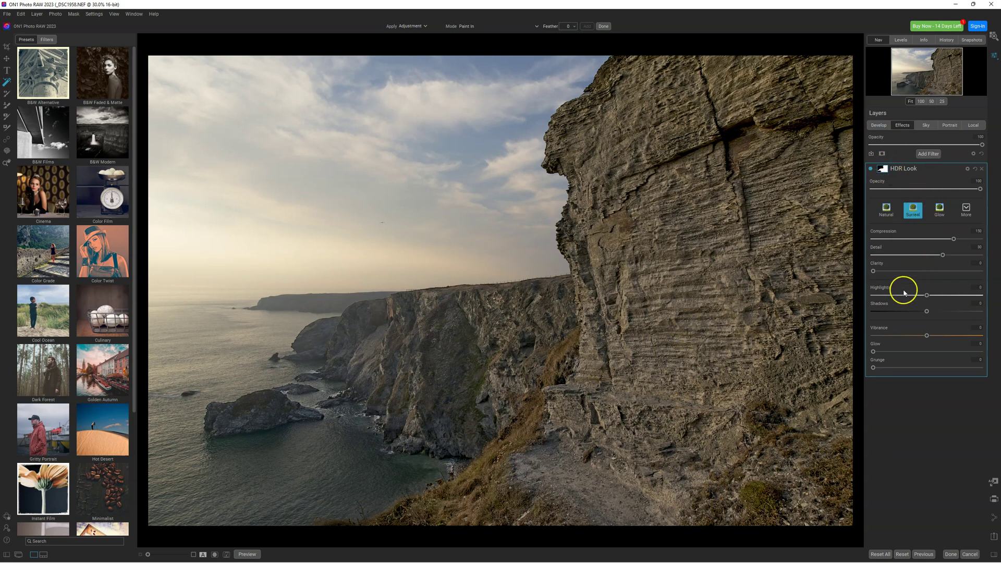
Reduce the HDR Look detail to 12 and lower its opacity slightly
mouse_move(942, 255)
mouse_down()
mouse_move(918, 255)
mouse_move(952, 239)
mouse_move(933, 243)
mouse_up()
mouse_move(981, 189)
mouse_down()
mouse_move(925, 191)
mouse_move(983, 190)
mouse_up()
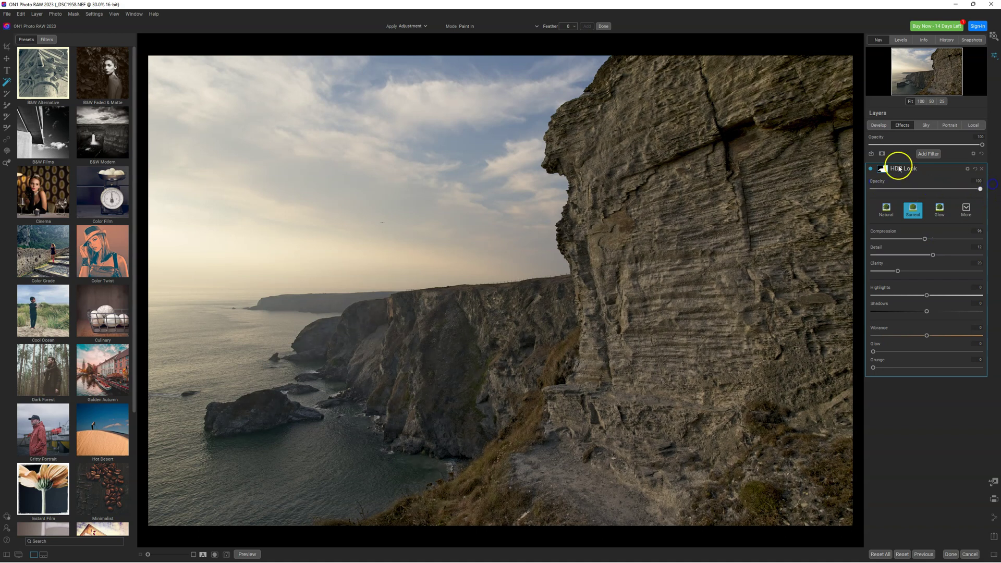
click(883, 169)
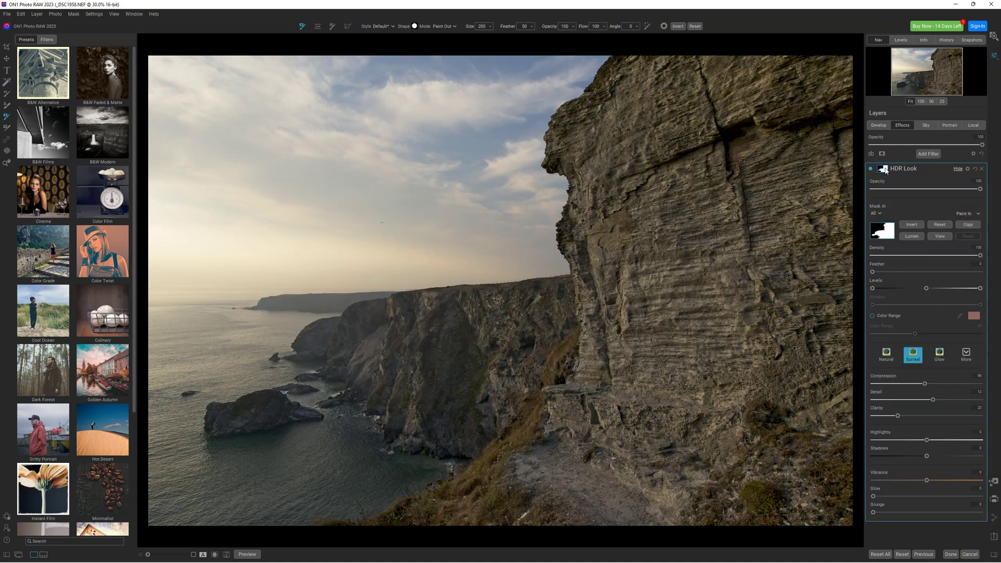
Harden the HDR Look mask edges around the cliffs using the mask Levels in black-and-white view
click(941, 237)
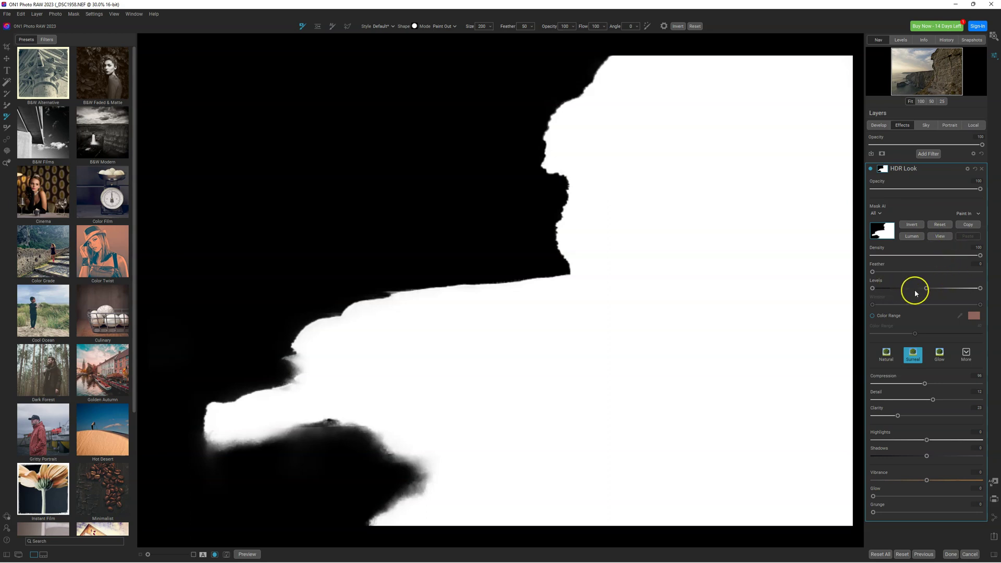
mouse_move(980, 288)
mouse_down()
mouse_move(896, 288)
mouse_move(907, 289)
mouse_up()
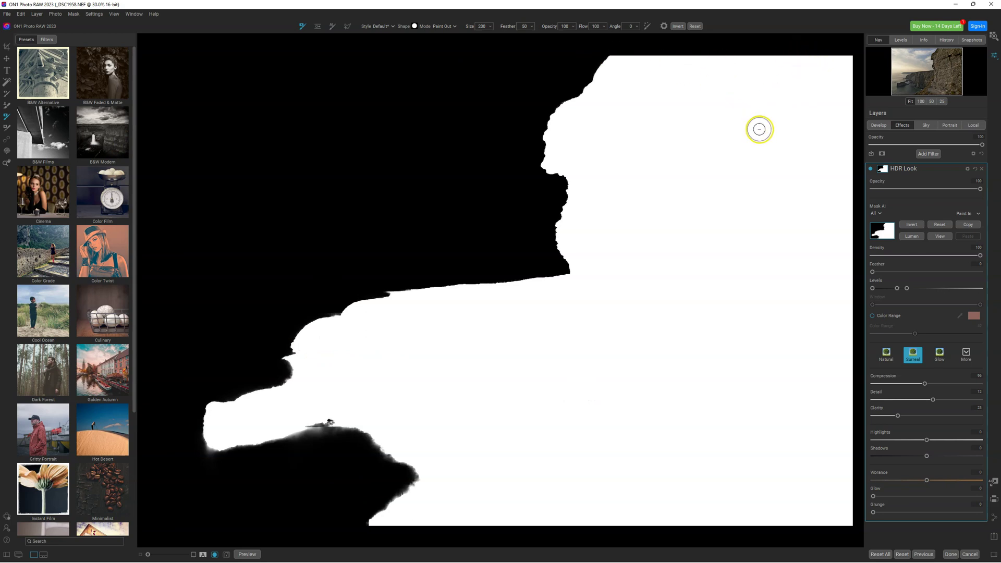
click(948, 238)
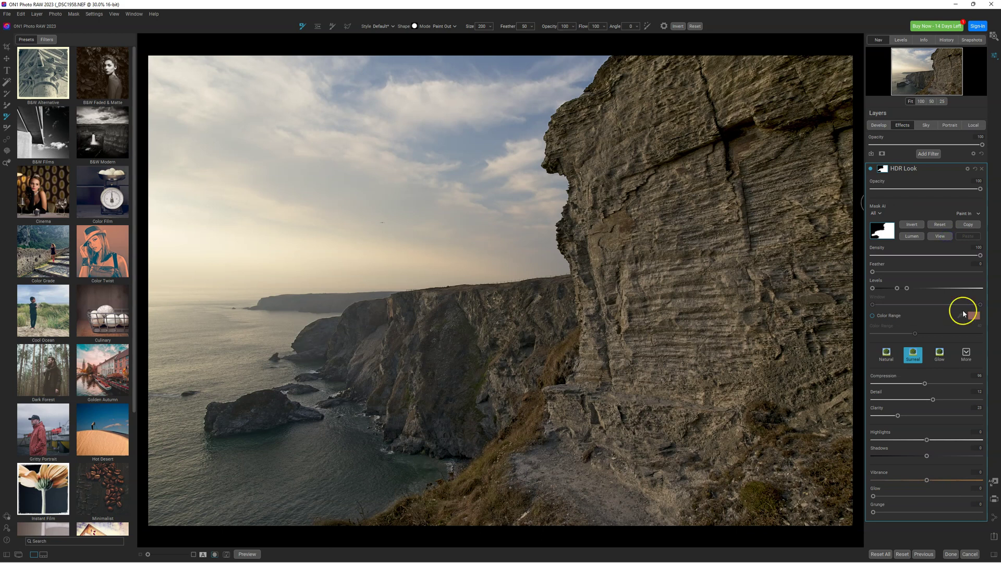
mouse_move(910, 169)
Mask the sky with Super Select AI, leaving the sea out of the selection
click(6, 81)
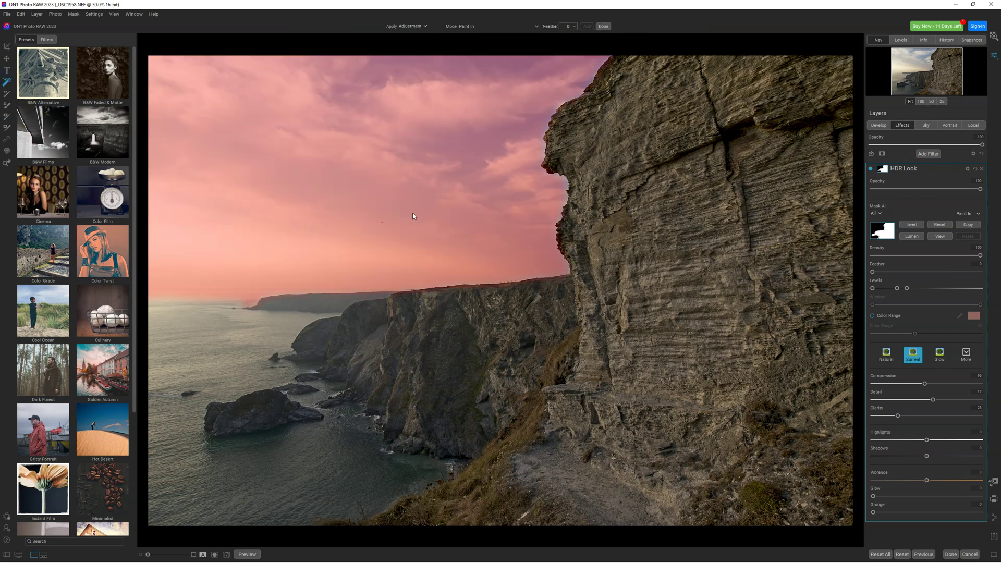
click(411, 209)
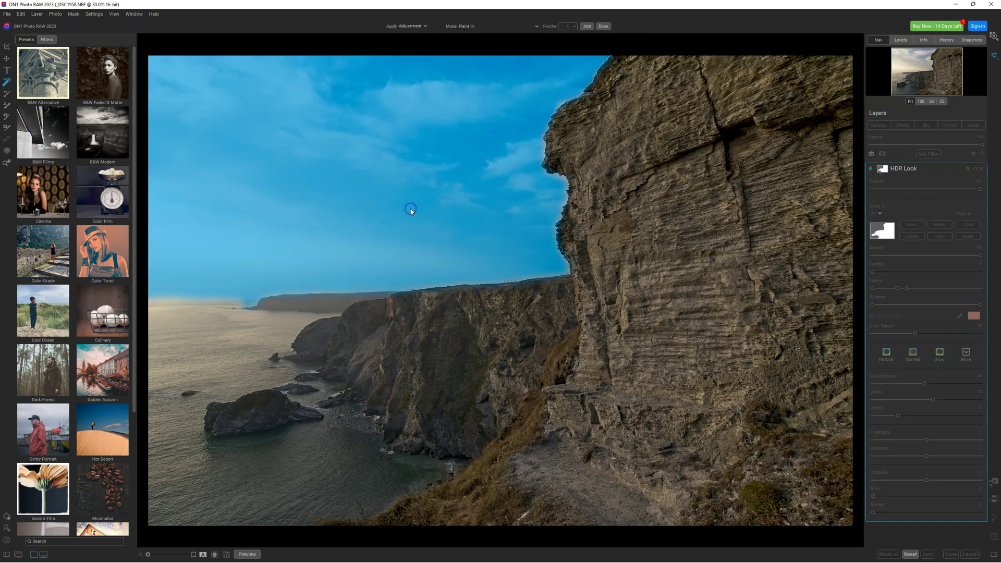
click(243, 345)
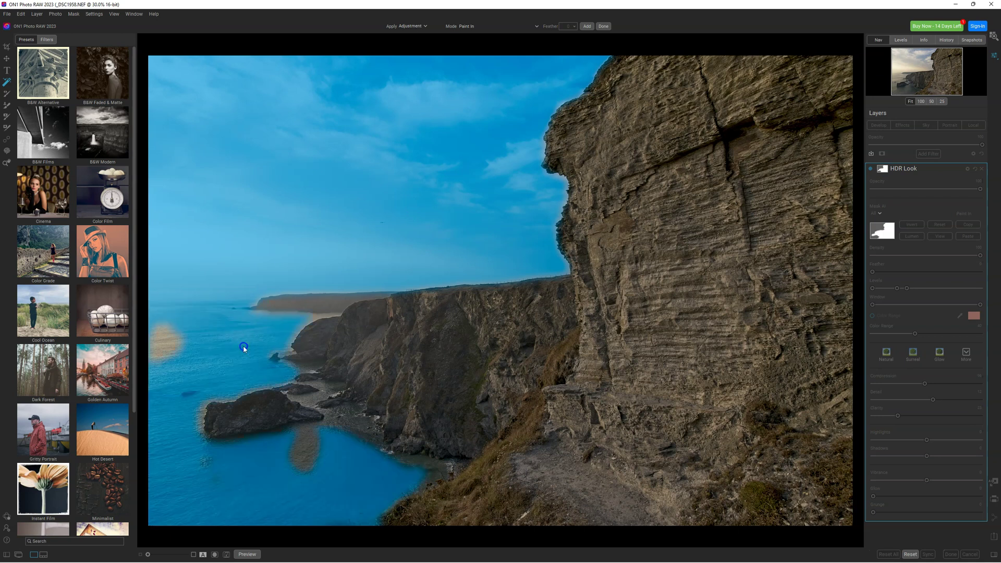
click(169, 343)
click(242, 348)
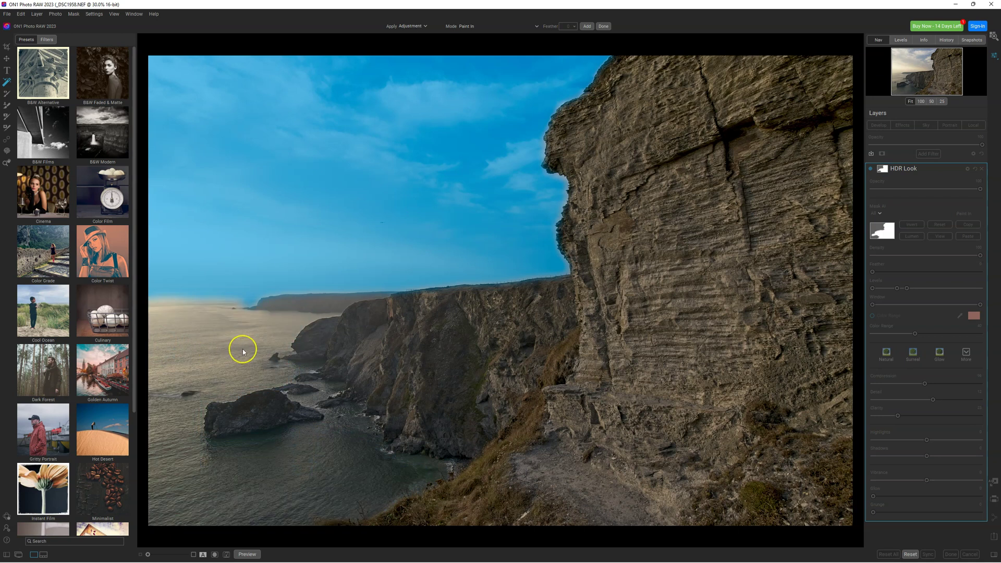
click(237, 355)
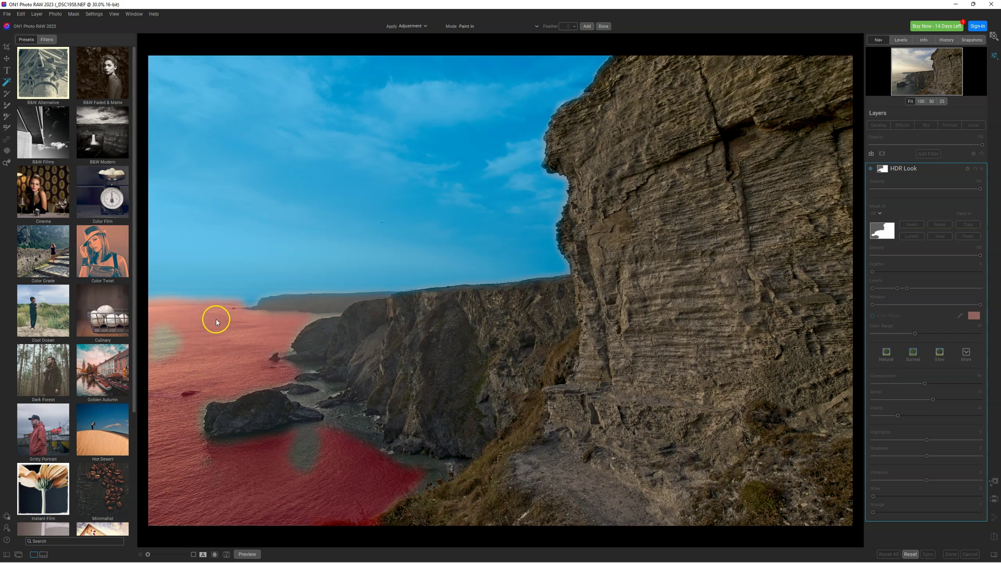
Open the filter list for the sky mask and browse the Photo Filter presets
right_click(366, 222)
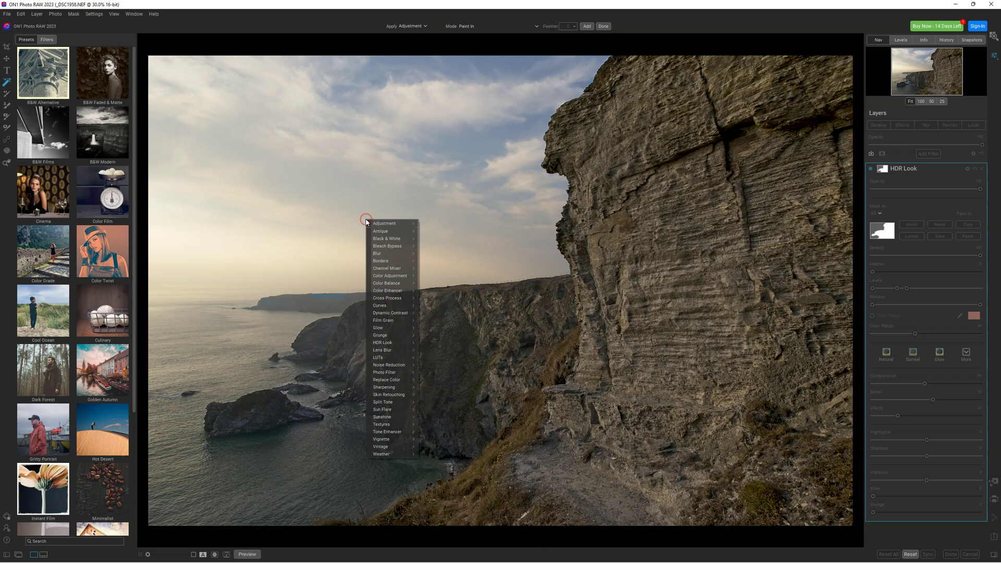
mouse_move(391, 328)
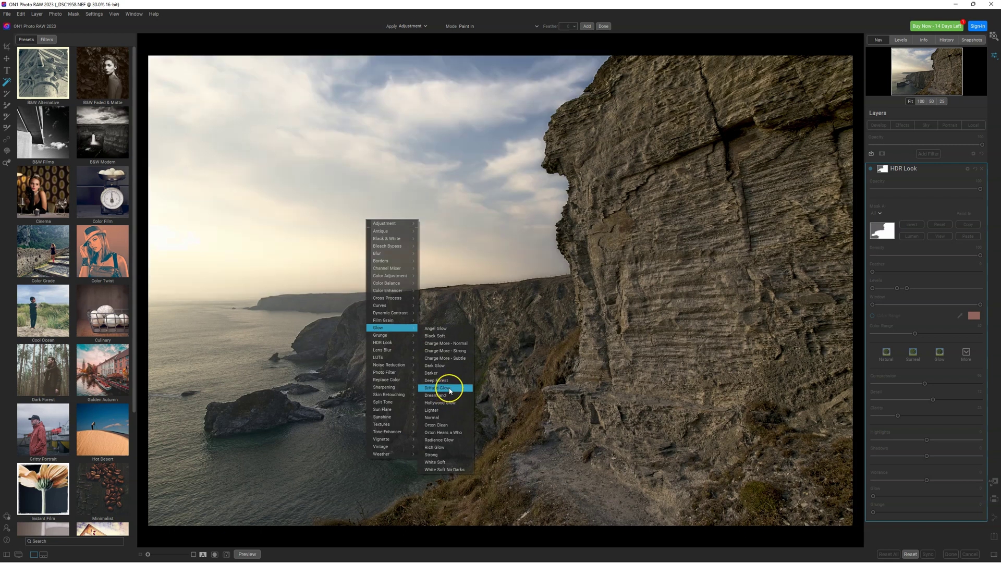
click(380, 366)
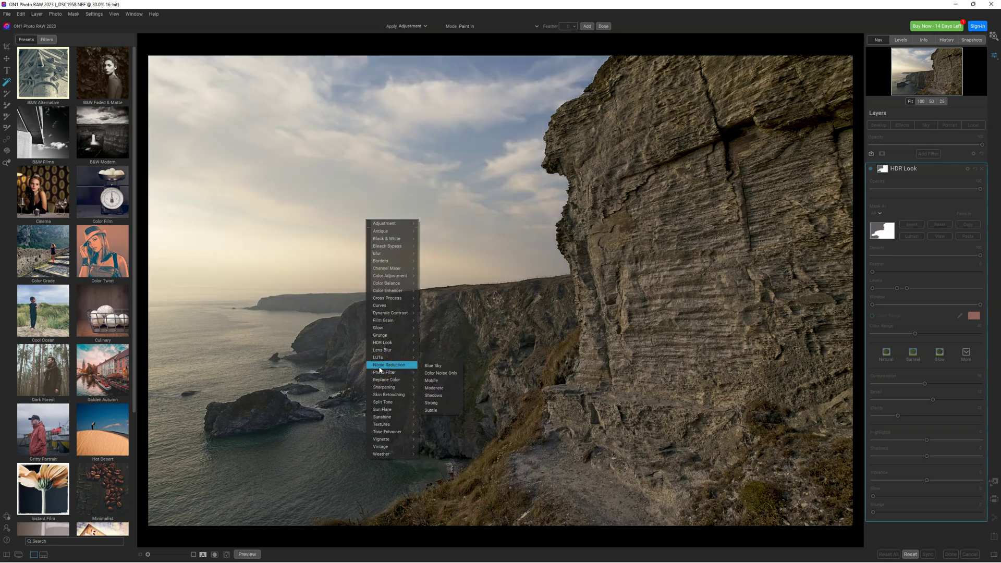
mouse_move(387, 373)
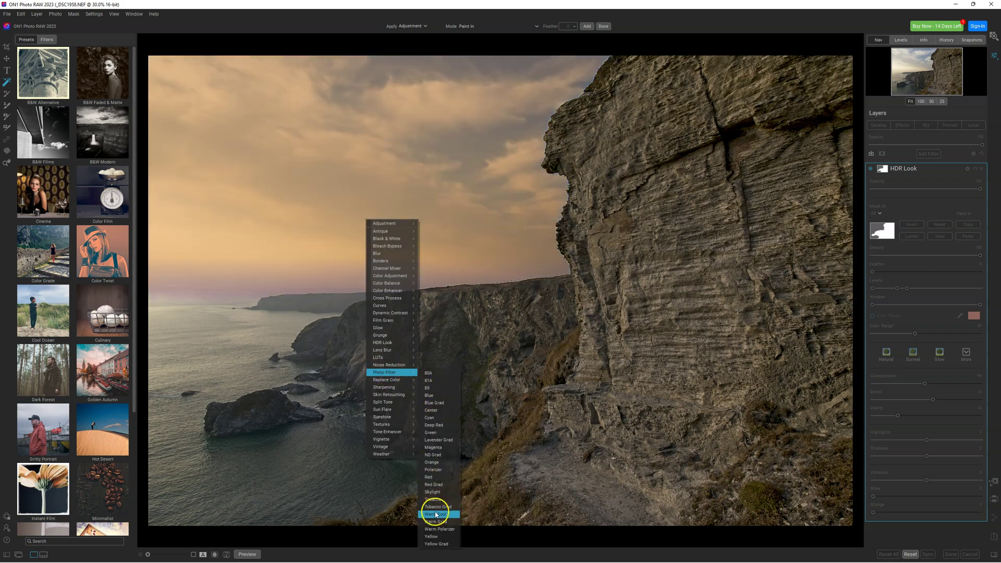
Apply the Polarizer Photo Filter preset to the sky and reduce its opacity
click(436, 471)
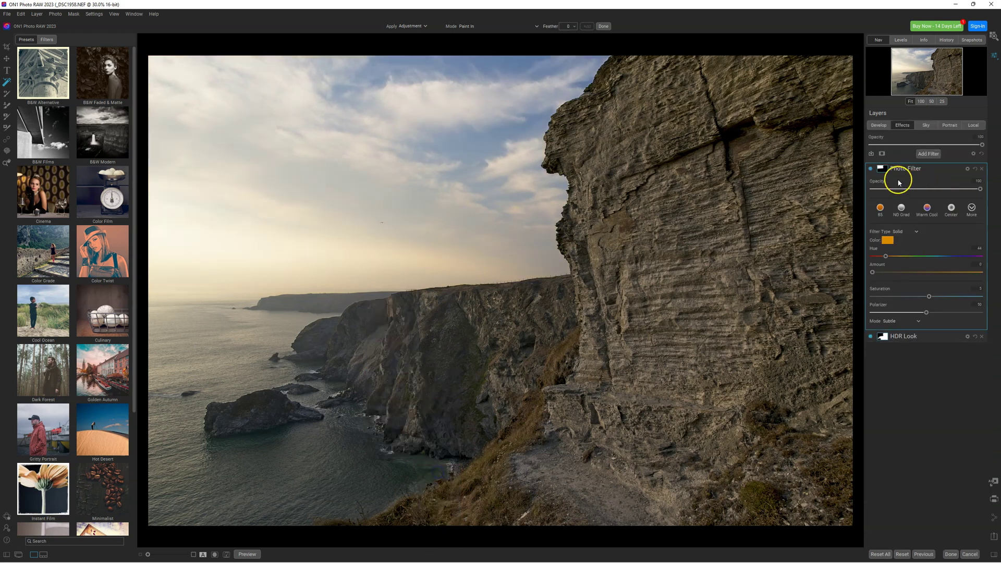
click(871, 169)
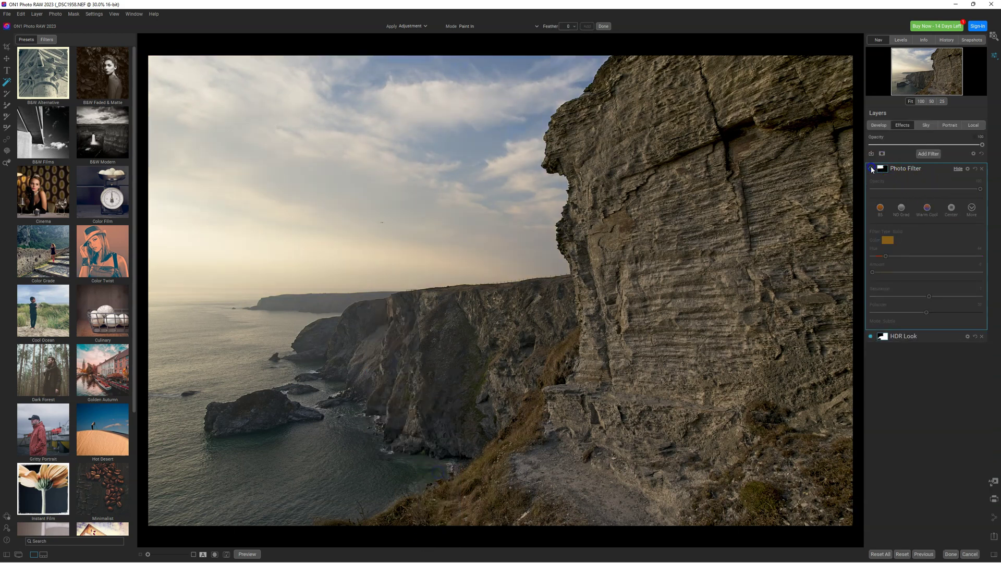
click(872, 168)
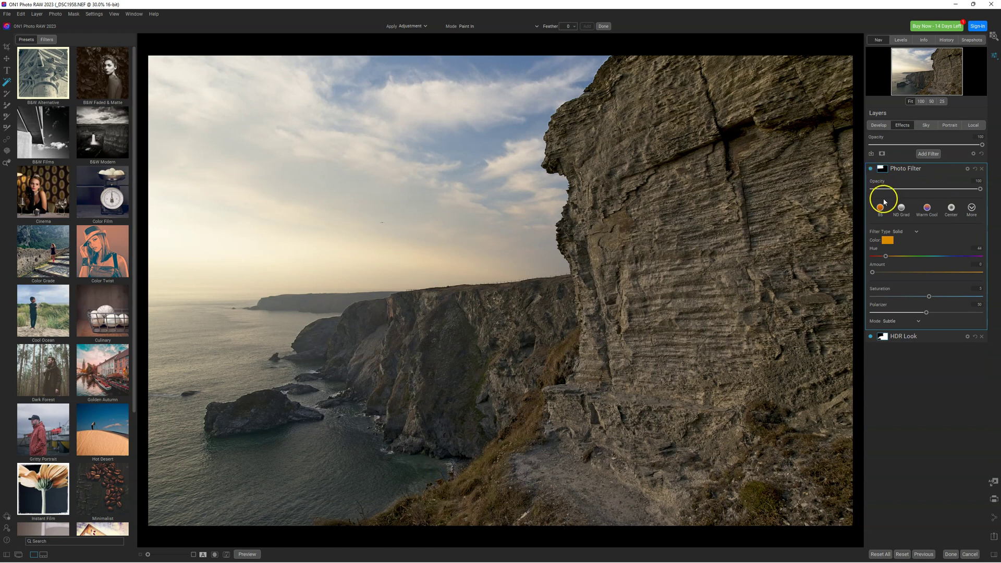
mouse_move(981, 188)
mouse_down()
mouse_move(934, 186)
mouse_move(983, 188)
mouse_up()
Shift the Photo Filter colour to blue-purple and boost its saturation for a deeper sky
drag(887, 257, 964, 257)
click(949, 257)
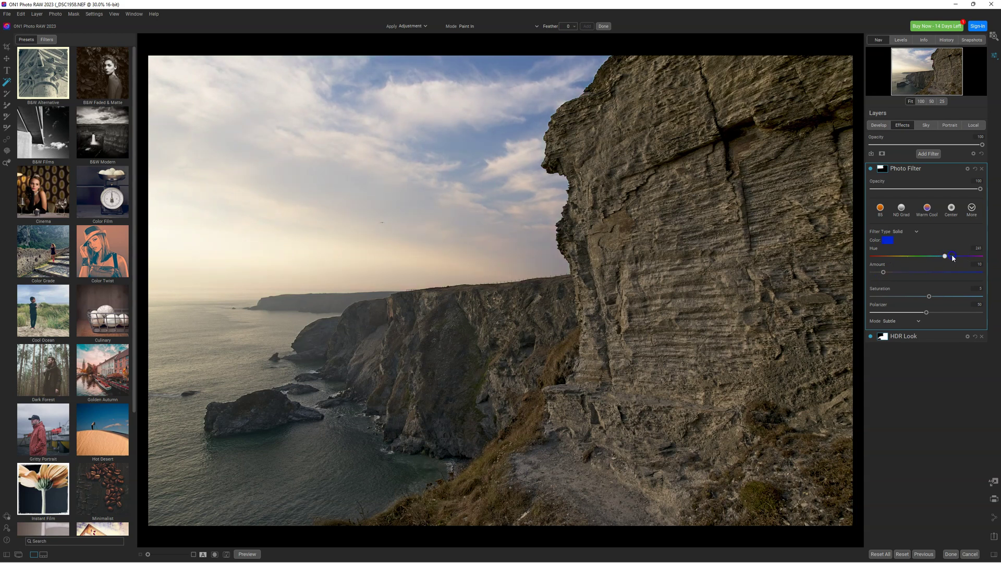
drag(928, 296, 985, 308)
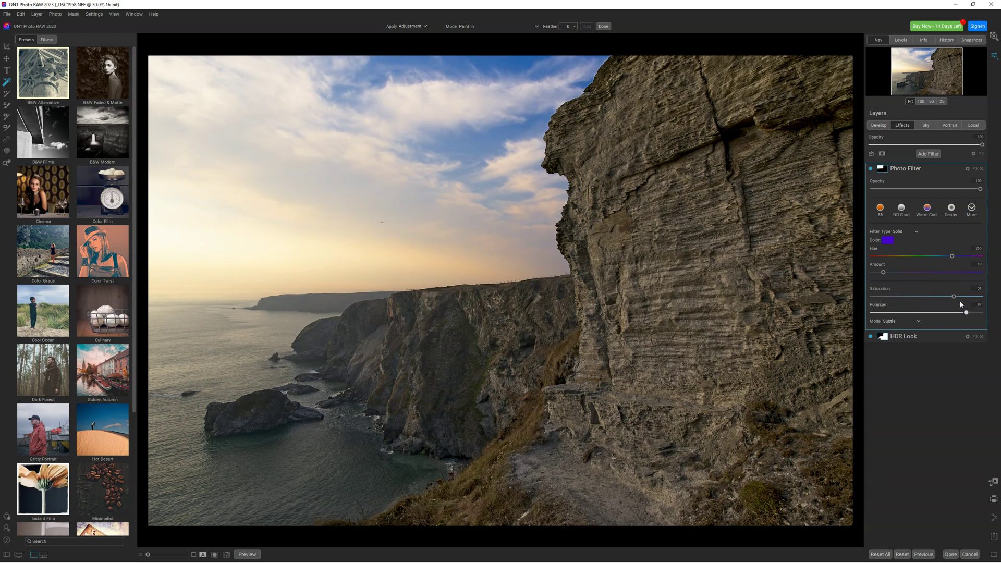
Feather the Photo Filter's sky mask edges to 25
click(885, 170)
click(941, 238)
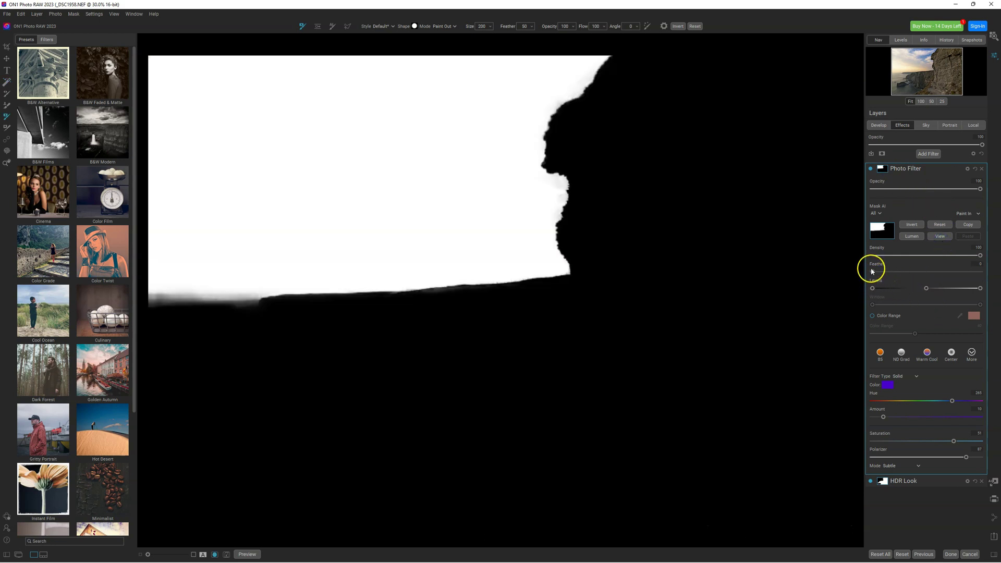
drag(873, 272, 901, 273)
click(941, 237)
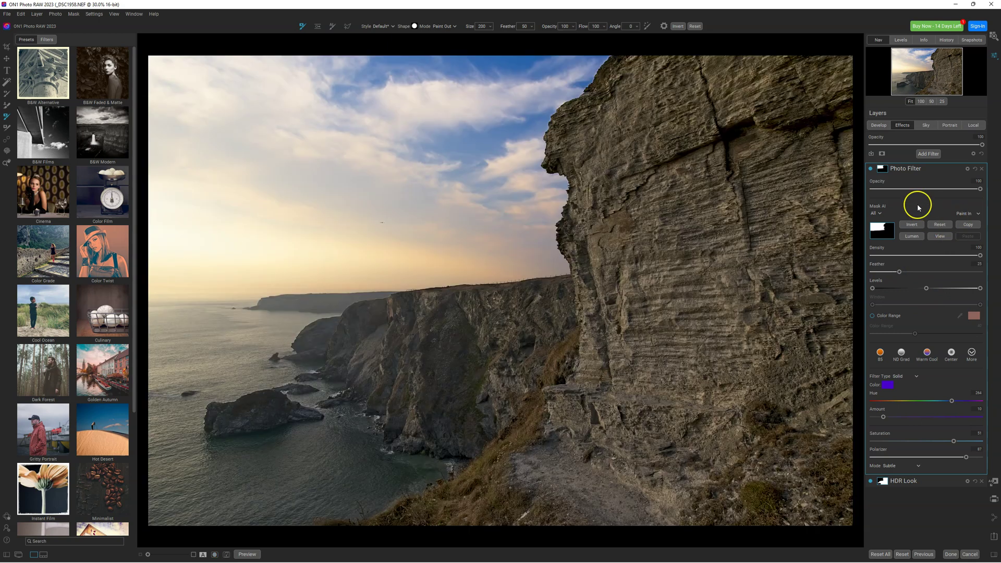
Toggle the Photo Filter off and on twice to compare the result
click(871, 169)
click(870, 168)
click(871, 168)
click(871, 168)
click(755, 341)
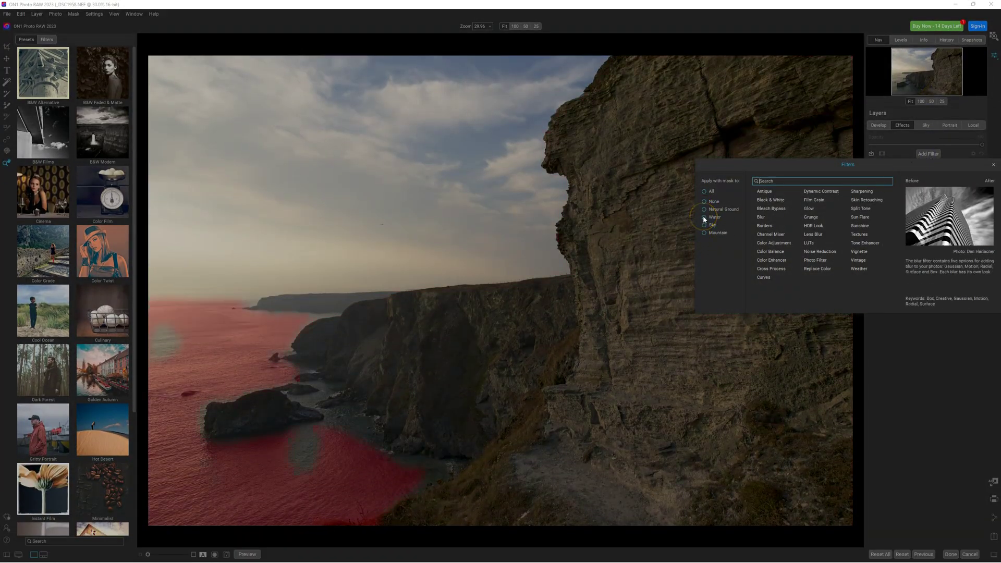
Add a Lens Blur filter masked to the sky with opacity 89
click(704, 224)
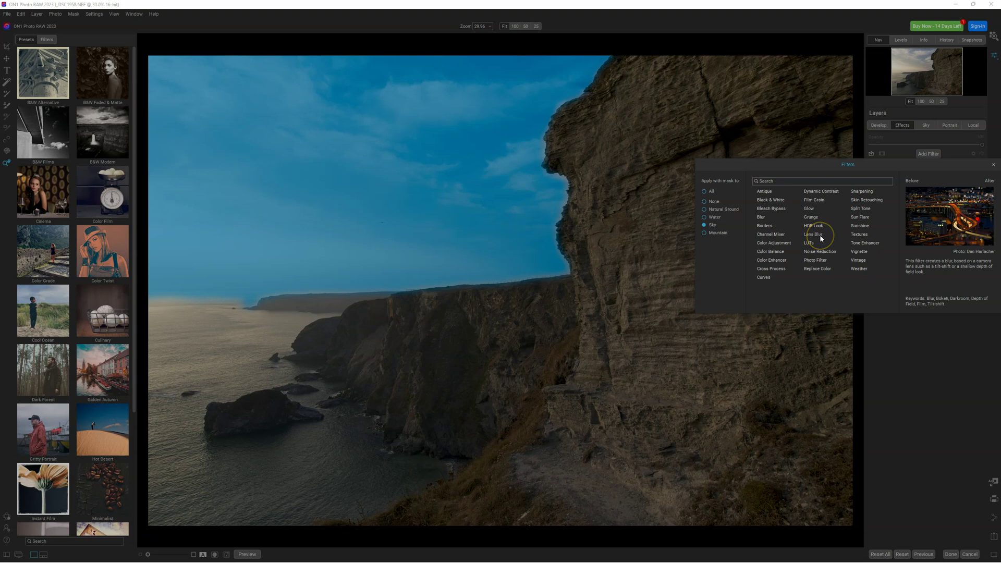
click(820, 235)
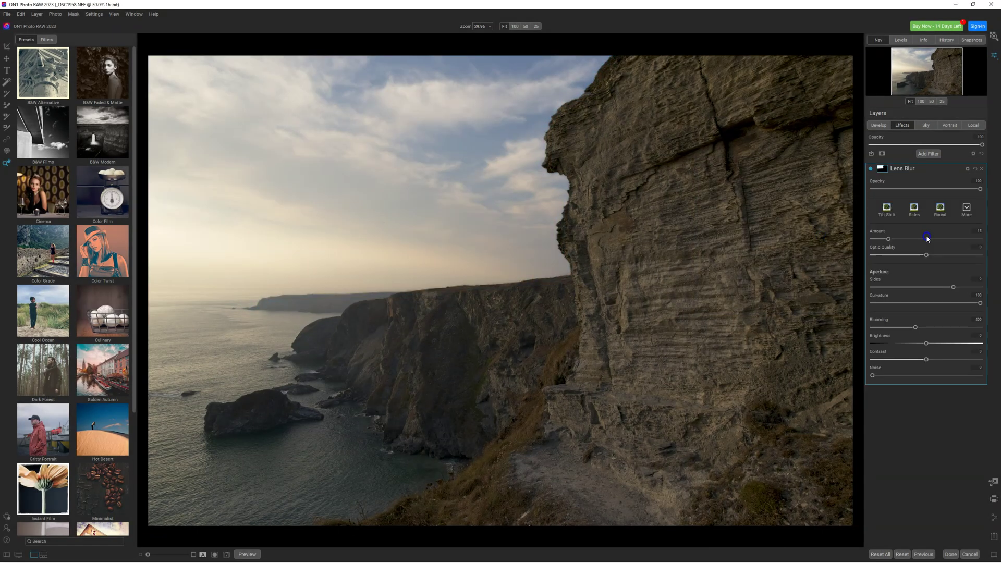
mouse_move(982, 190)
mouse_down()
mouse_move(898, 191)
mouse_move(969, 190)
mouse_up()
Adjust the Lens Blur mask levels, then delete the Lens Blur filter
click(880, 171)
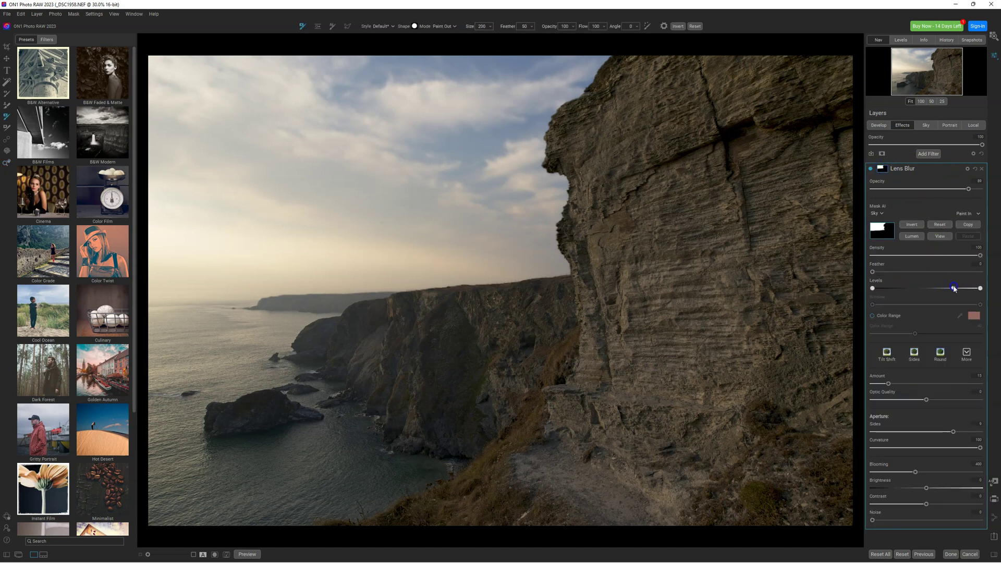
drag(957, 289, 926, 286)
click(982, 169)
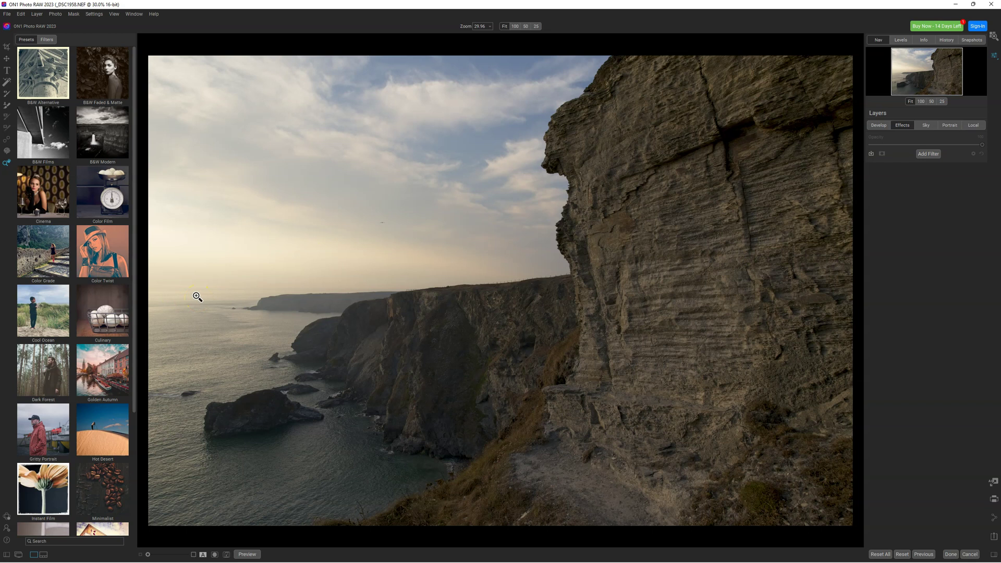
Apply the Cool Ocean CO12 preset, adding Color Balance and Curves filters
click(7, 82)
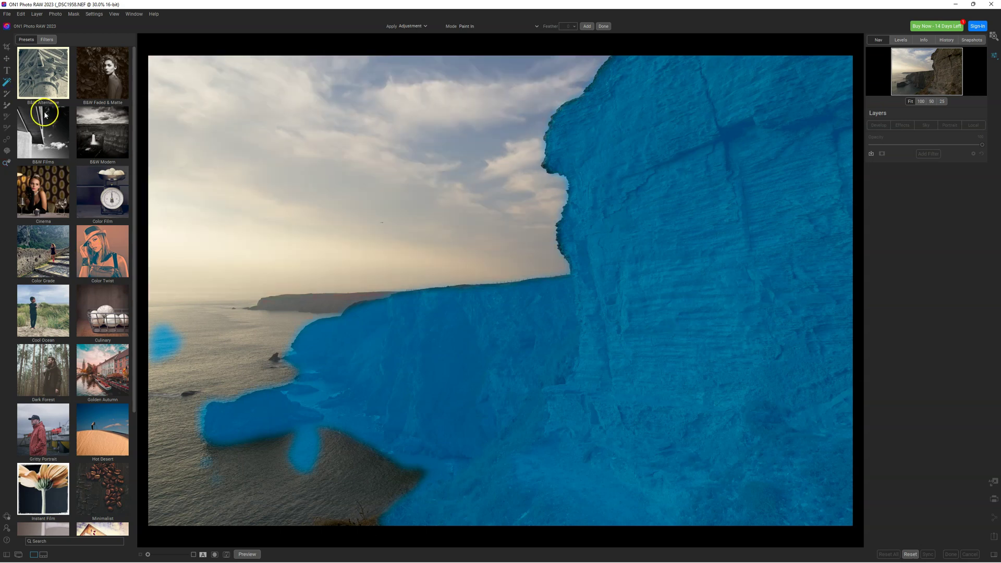
click(41, 344)
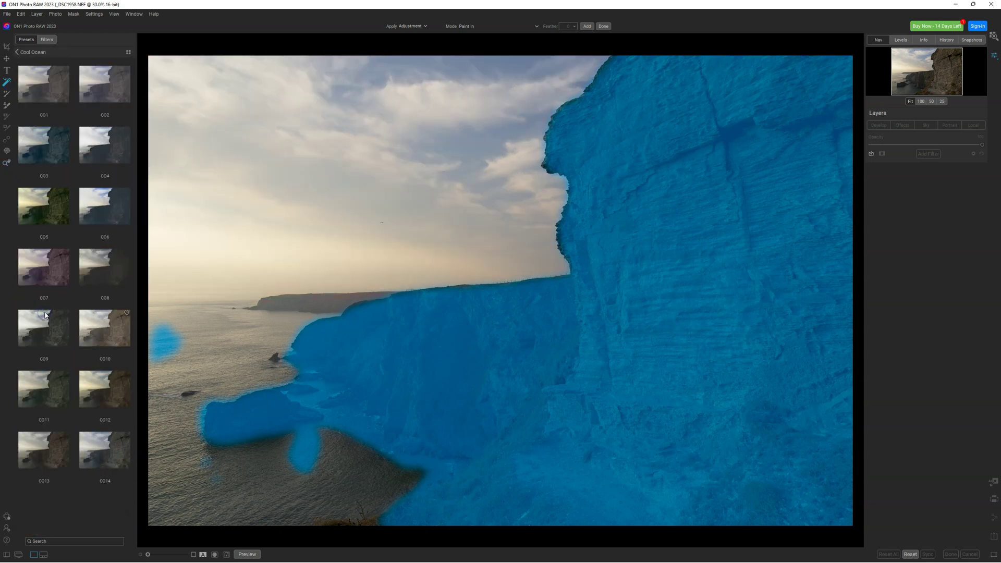
click(103, 395)
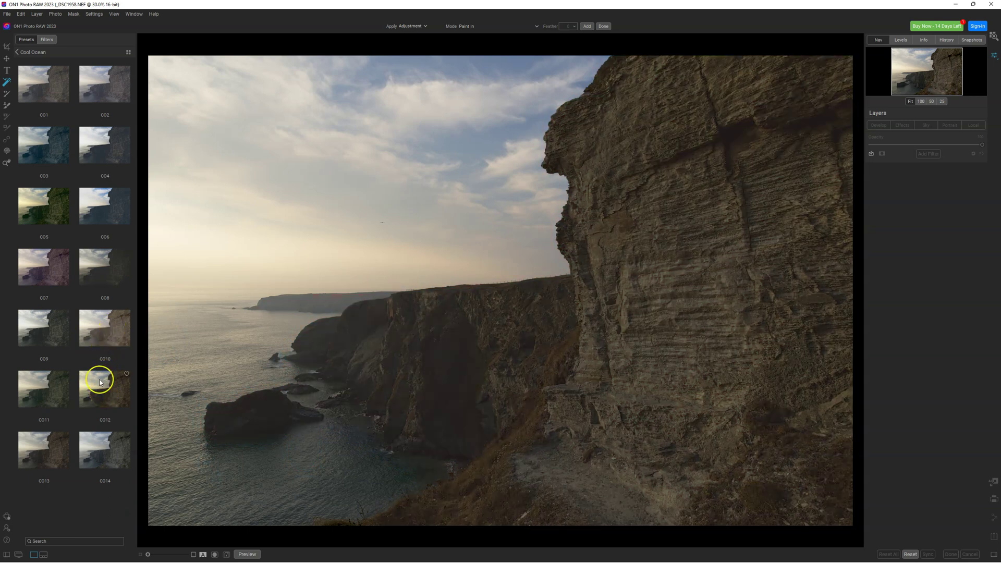
click(100, 382)
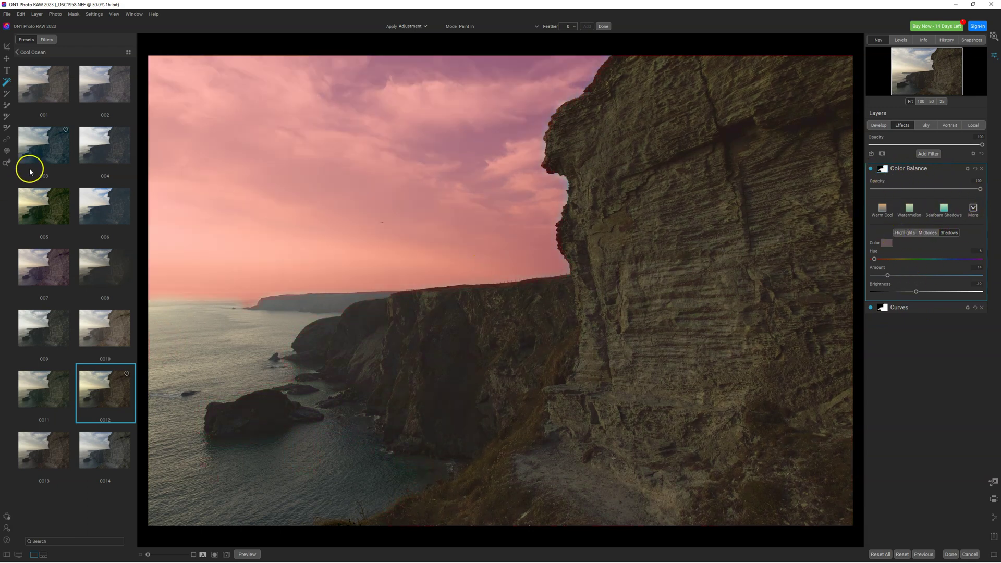
Weaken Color Balance slightly and set its shadows hue to blue-grey 222
click(7, 163)
mouse_move(981, 191)
mouse_down()
mouse_move(882, 188)
mouse_move(982, 190)
mouse_up()
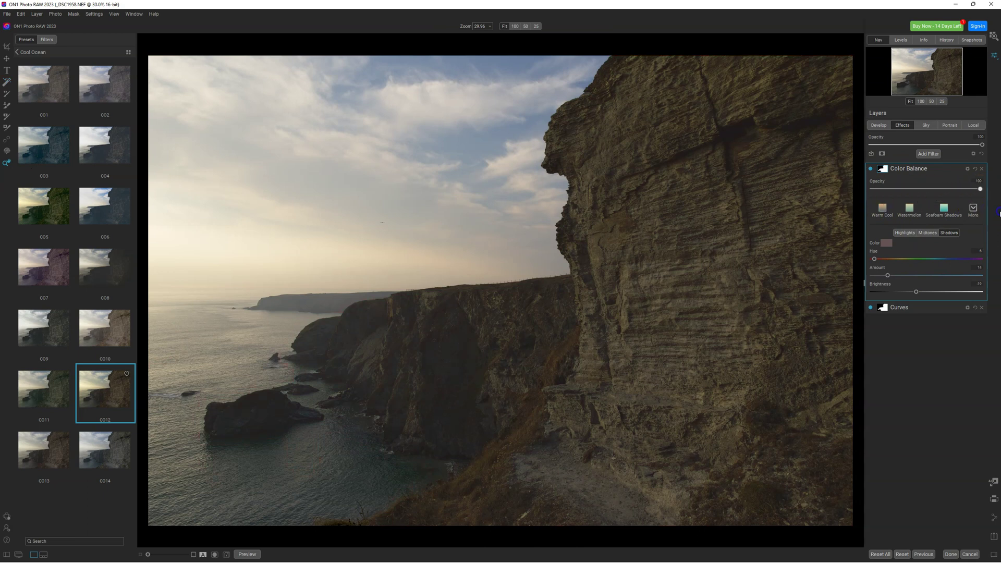
drag(878, 261, 939, 259)
click(913, 309)
click(908, 310)
Add a midpoint to the Curves and raise it to lift the midtones
click(904, 308)
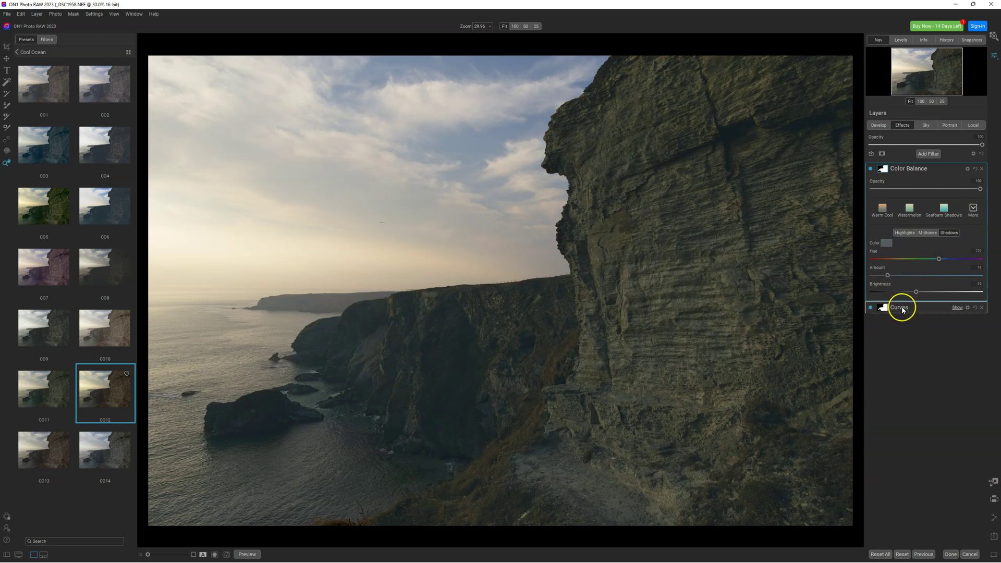
click(907, 309)
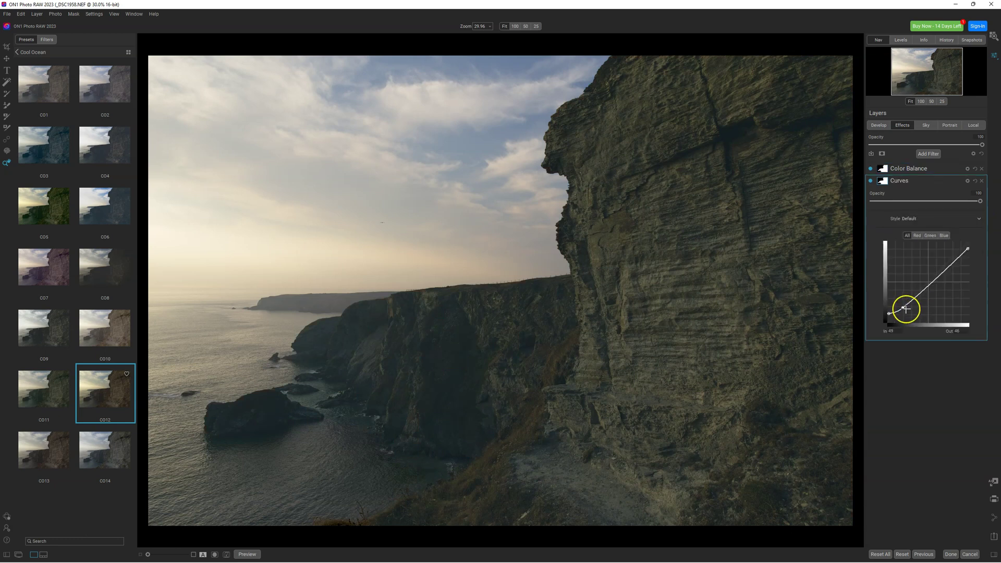
drag(906, 310, 922, 289)
click(888, 314)
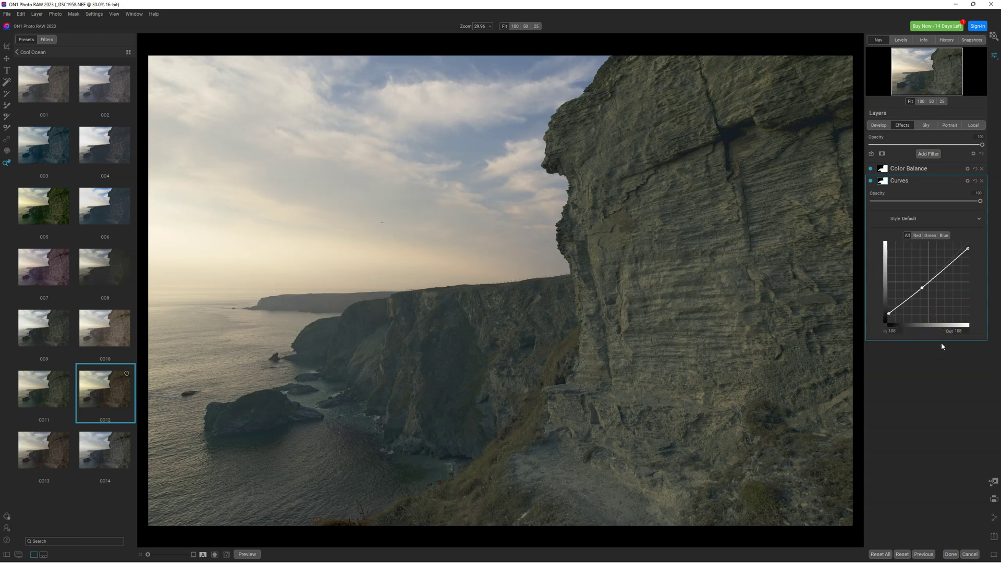
click(957, 332)
Paint the Cool Ocean CO12 effects mask across the sky with the Masking Brush
click(7, 82)
drag(386, 172, 354, 180)
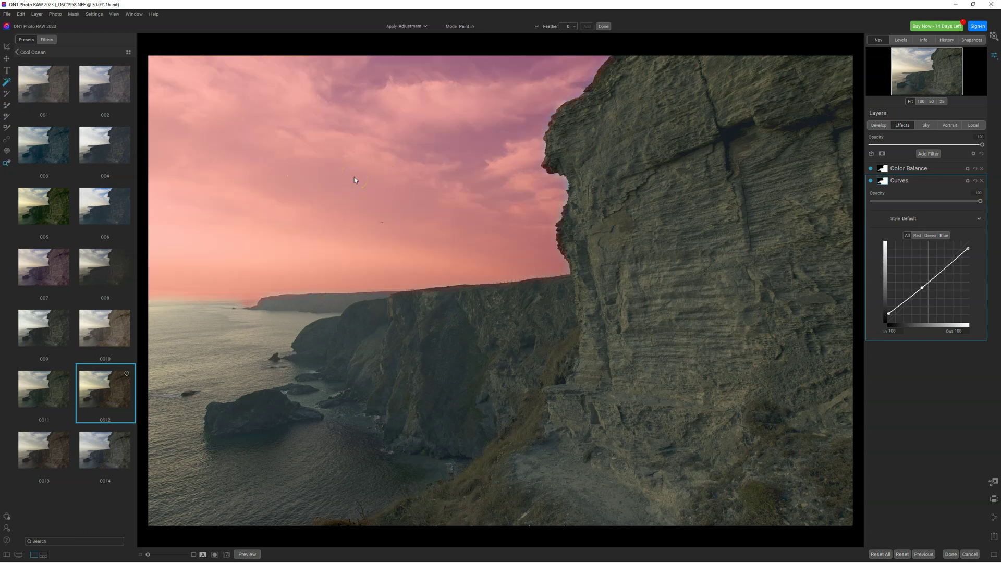
click(355, 180)
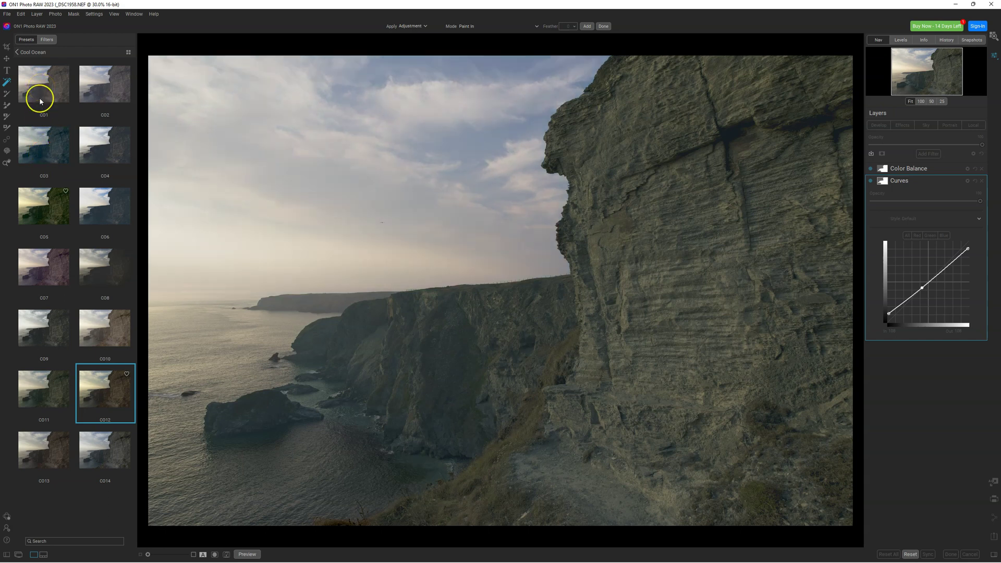
Apply Cool Ocean CO7 and compare its Split Tone at opacity 0 and 100
click(35, 278)
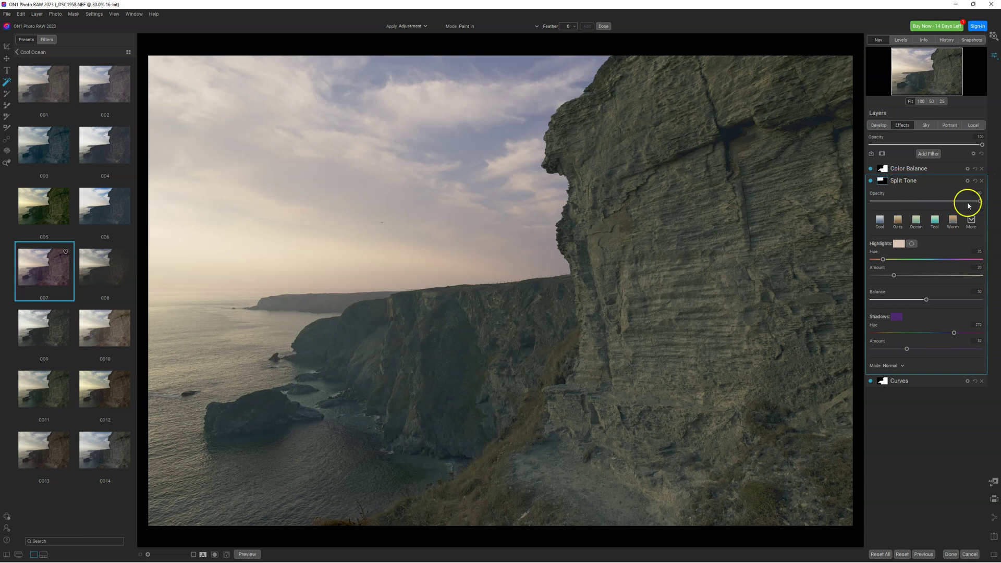
mouse_move(979, 201)
mouse_down()
mouse_move(871, 201)
mouse_move(980, 201)
mouse_up()
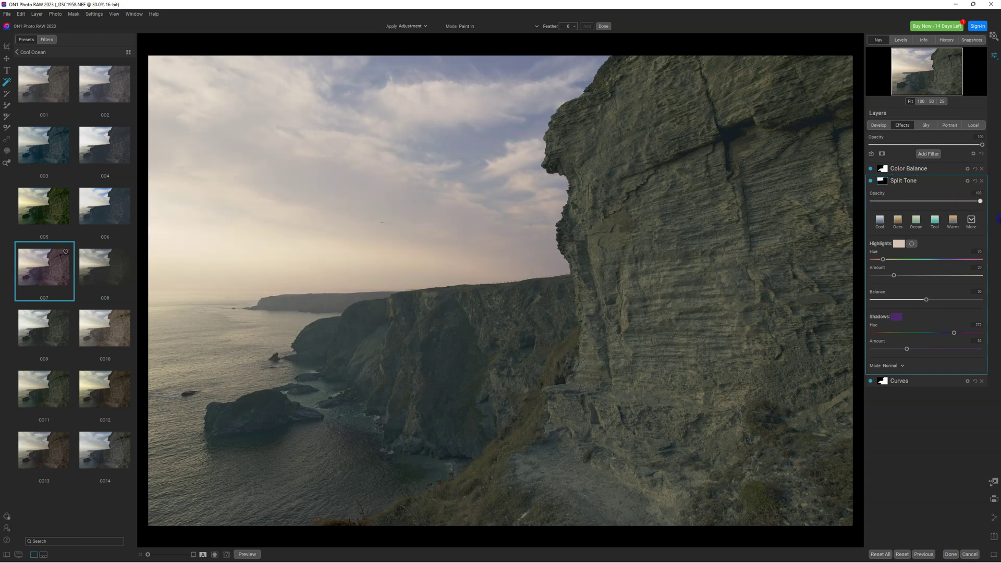